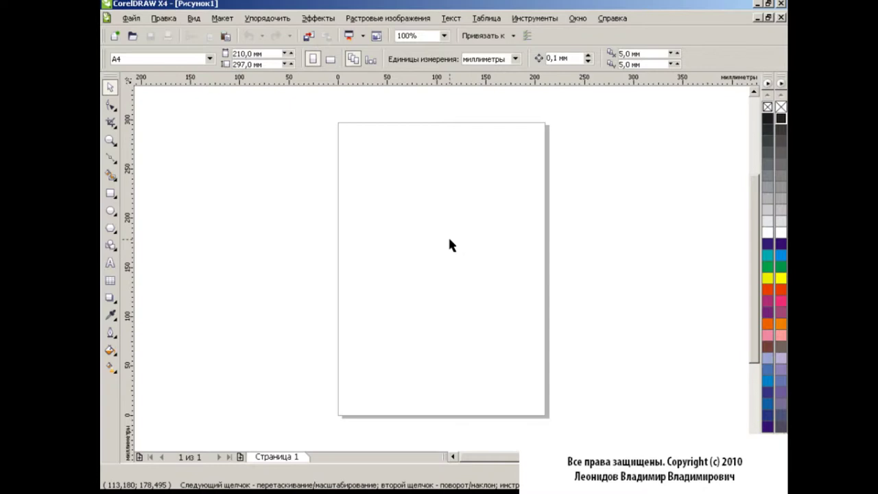
Type ЯГОДА as artistic text, enlarge it greatly and set it in Arial Black.
{"action": "left_click", "coordinate": [110, 263]}
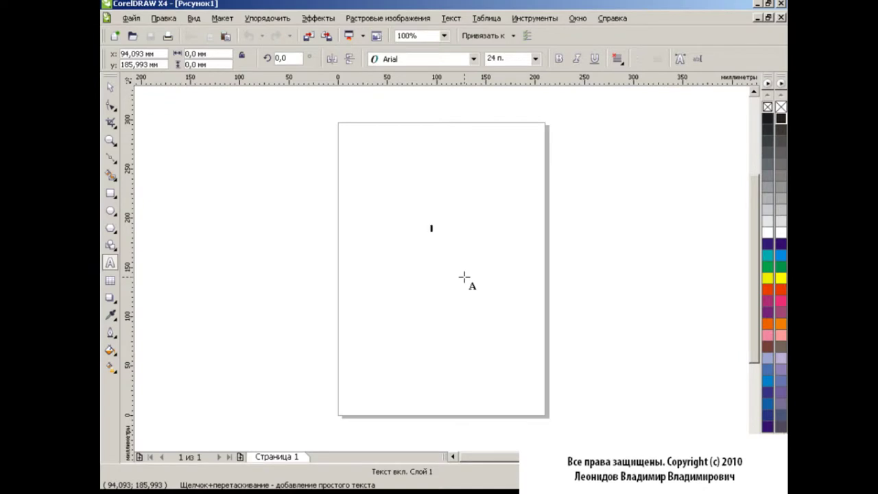
{"action": "left_click", "coordinate": [431, 229]}
{"action": "type", "text": "ЯГОДА"}
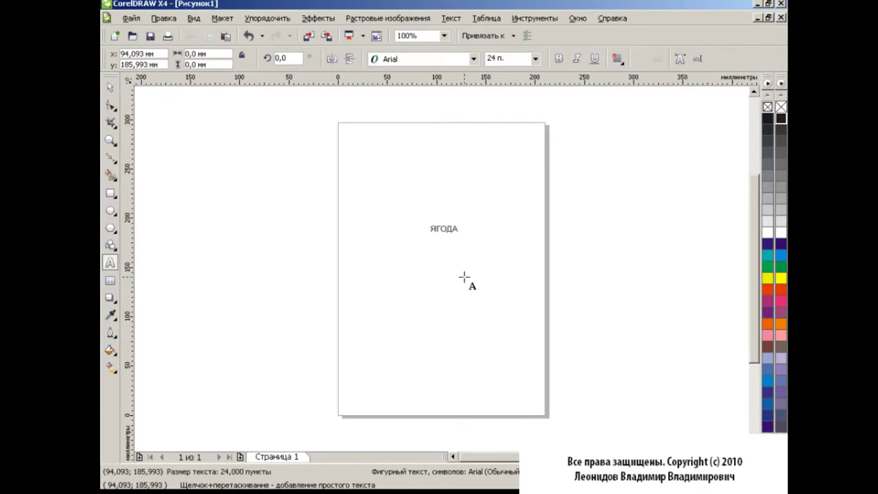
{"action": "left_click_drag", "start_coordinate": [461, 240], "coordinate": [628, 282]}
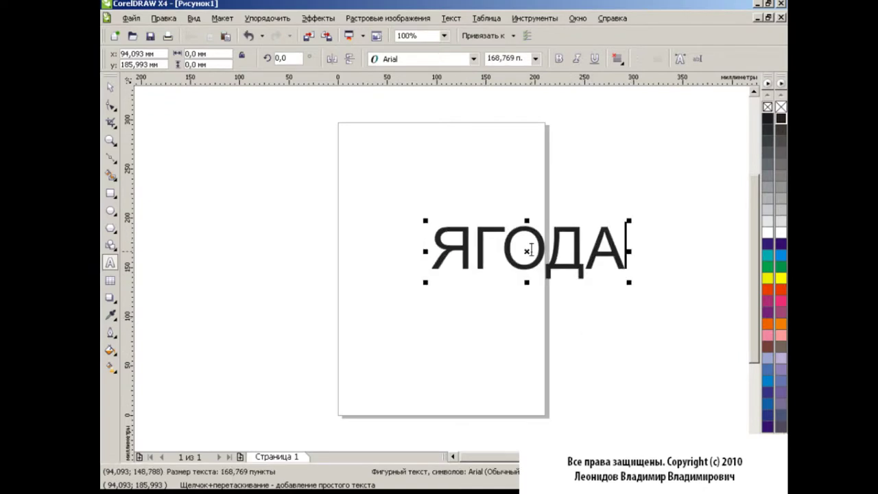
{"action": "left_click_drag", "start_coordinate": [529, 250], "coordinate": [443, 243]}
{"action": "key", "text": "ctrl+a"}
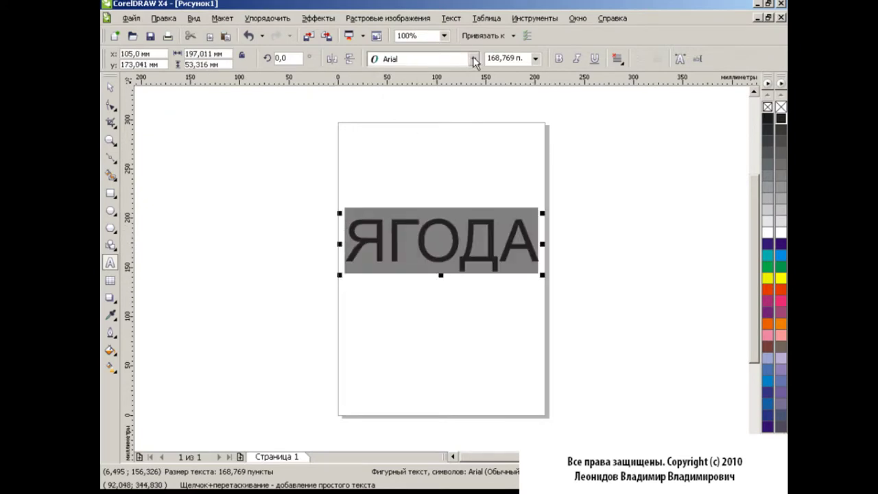
{"action": "left_click", "coordinate": [474, 60]}
{"action": "left_click", "coordinate": [430, 89]}
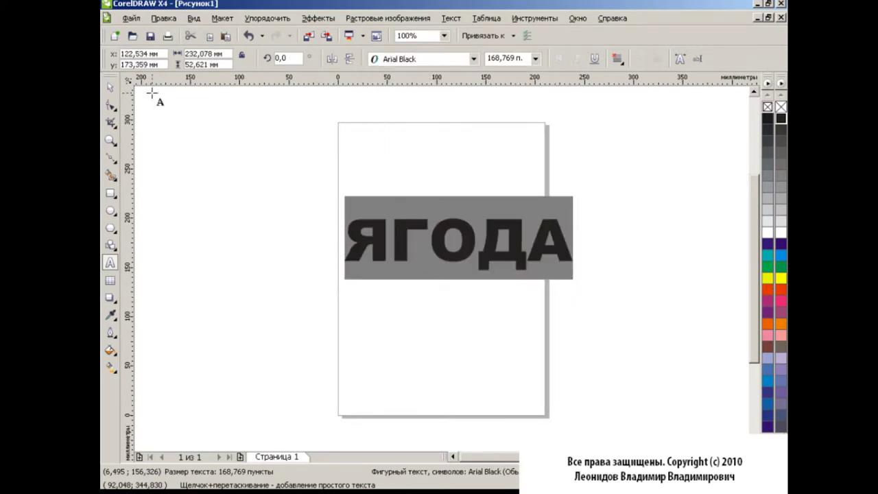
Enlarge ЯГОДА slightly more to about 184 pt and centre it across the page.
{"action": "left_click", "coordinate": [110, 87]}
{"action": "left_click", "coordinate": [424, 293]}
{"action": "left_click_drag", "start_coordinate": [459, 243], "coordinate": [444, 239]}
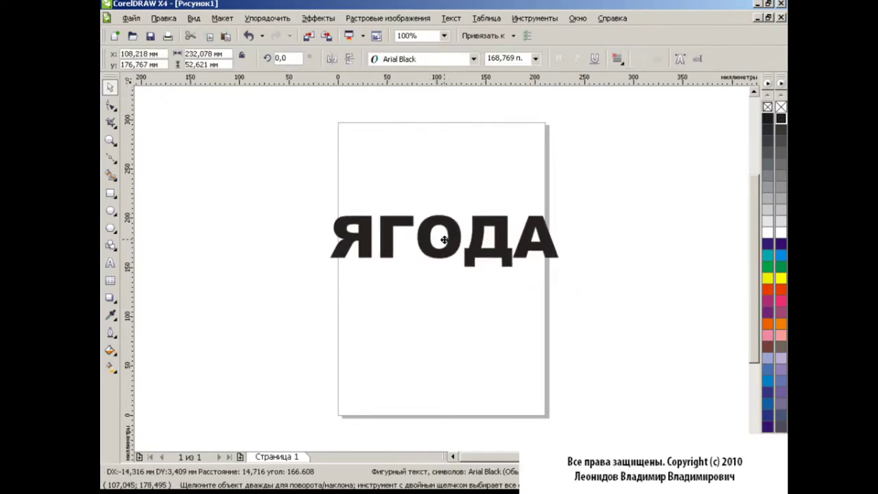
{"action": "left_click_drag", "start_coordinate": [565, 272], "coordinate": [584, 295]}
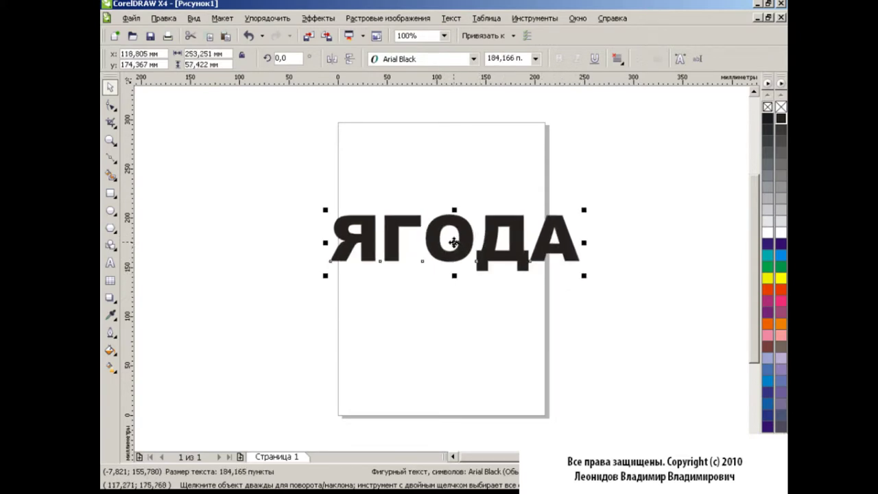
{"action": "left_click_drag", "start_coordinate": [454, 242], "coordinate": [444, 242]}
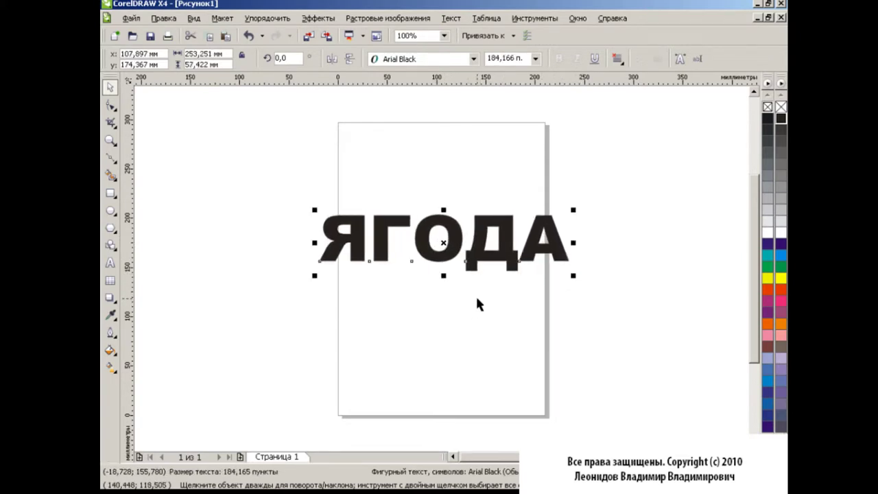
{"action": "left_click", "coordinate": [478, 304]}
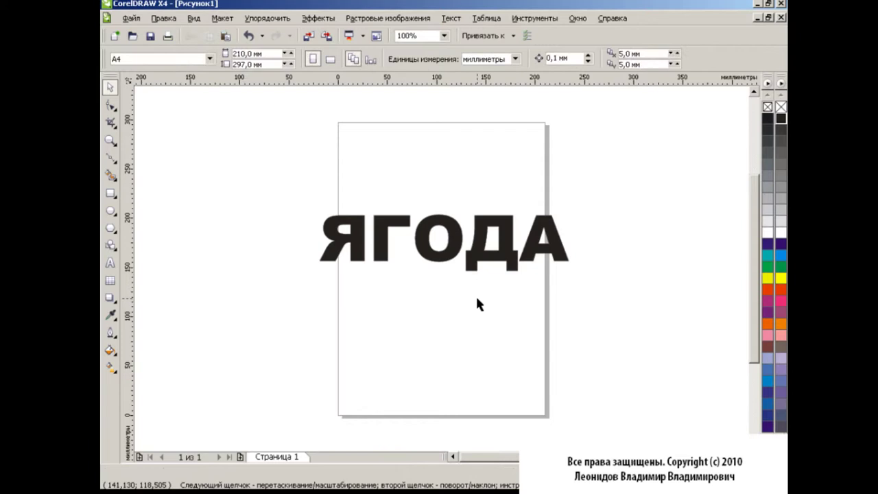
Keep the Arial Black font and convert ЯГОДА to curves.
{"action": "left_click", "coordinate": [458, 238]}
{"action": "left_click", "coordinate": [473, 59]}
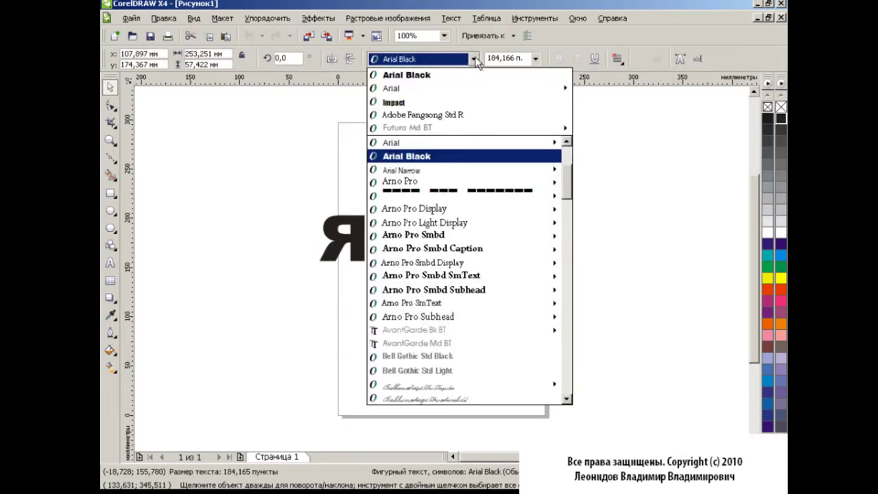
{"action": "left_click", "coordinate": [474, 75]}
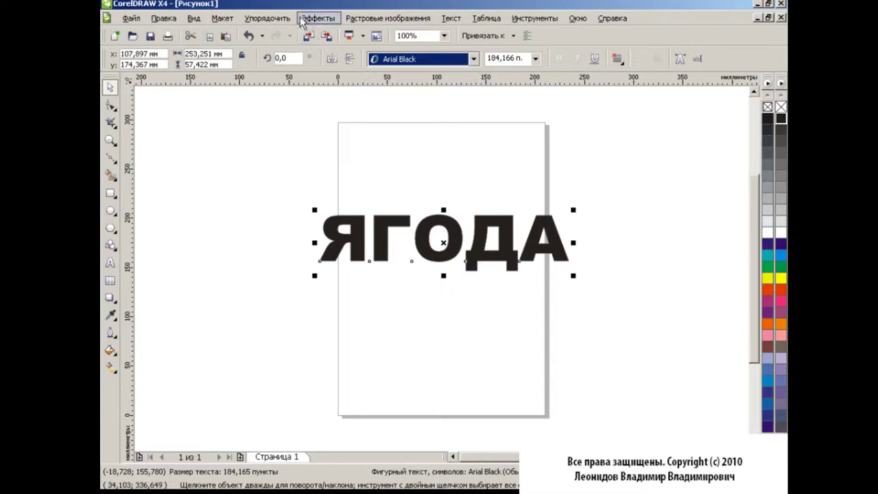
{"action": "left_click", "coordinate": [266, 18]}
{"action": "left_click", "coordinate": [340, 253]}
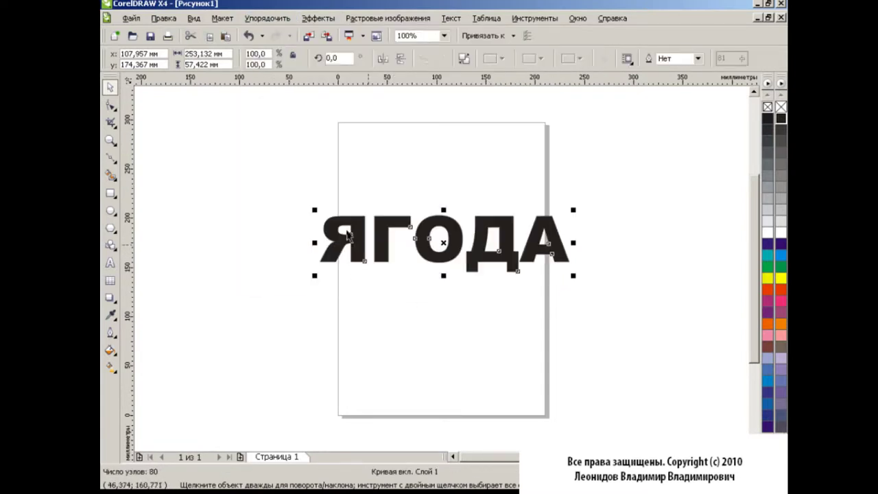
Convert all ЯГОДА segments to curves and smooth every node to round the letters.
{"action": "left_click", "coordinate": [109, 105]}
{"action": "left_click_drag", "start_coordinate": [257, 184], "coordinate": [640, 318]}
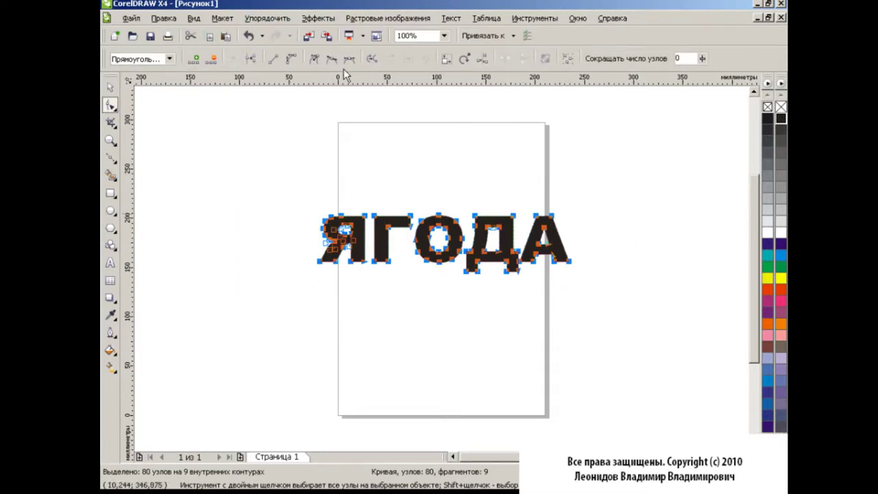
{"action": "left_click", "coordinate": [293, 60]}
{"action": "left_click", "coordinate": [349, 59]}
{"action": "left_click", "coordinate": [491, 190]}
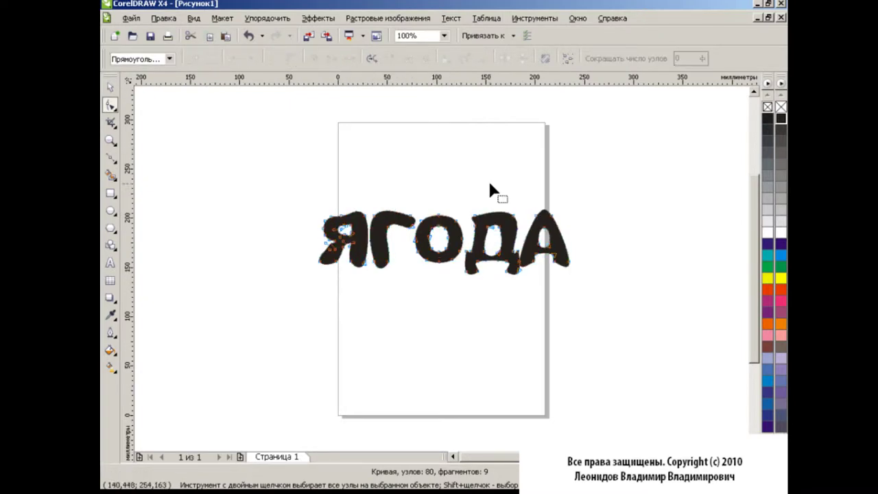
{"action": "left_click", "coordinate": [110, 87]}
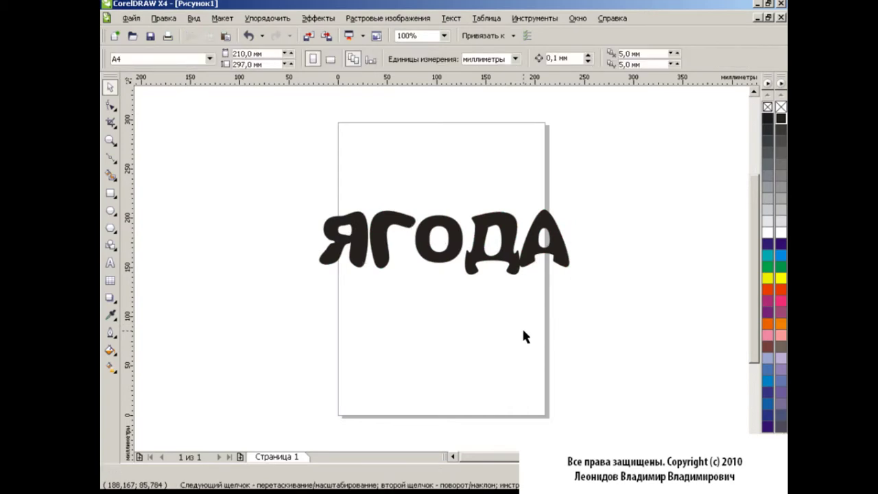
Give ЯГОДА a dark red uniform fill (CMYK 50/99/97/9).
{"action": "left_click", "coordinate": [110, 350]}
{"action": "left_click", "coordinate": [172, 354]}
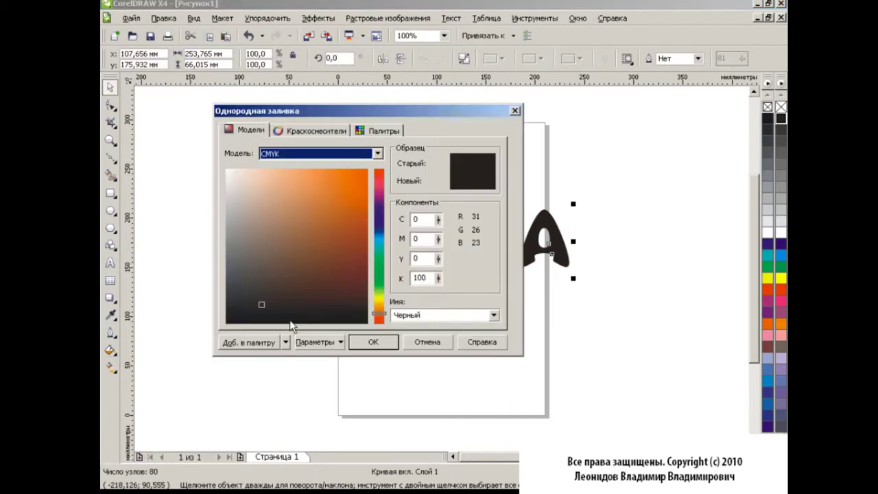
{"action": "left_click", "coordinate": [379, 317]}
{"action": "left_click", "coordinate": [354, 265]}
{"action": "left_click", "coordinate": [373, 342]}
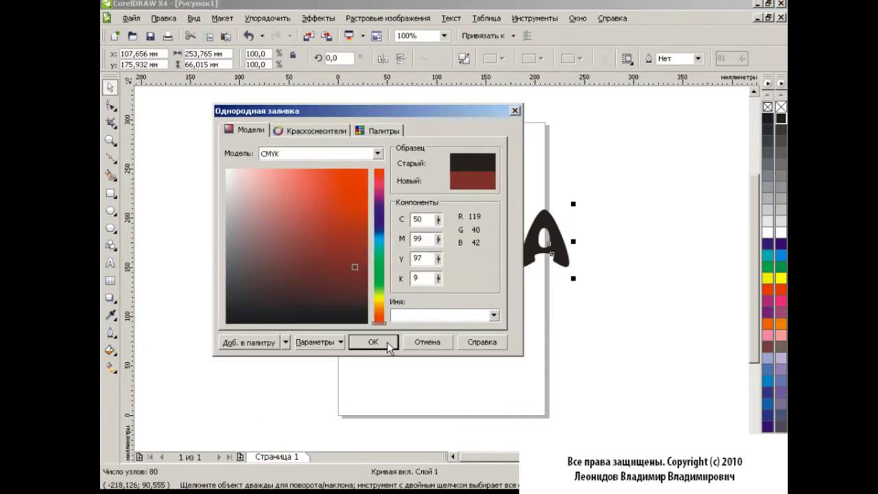
{"action": "left_click", "coordinate": [478, 310]}
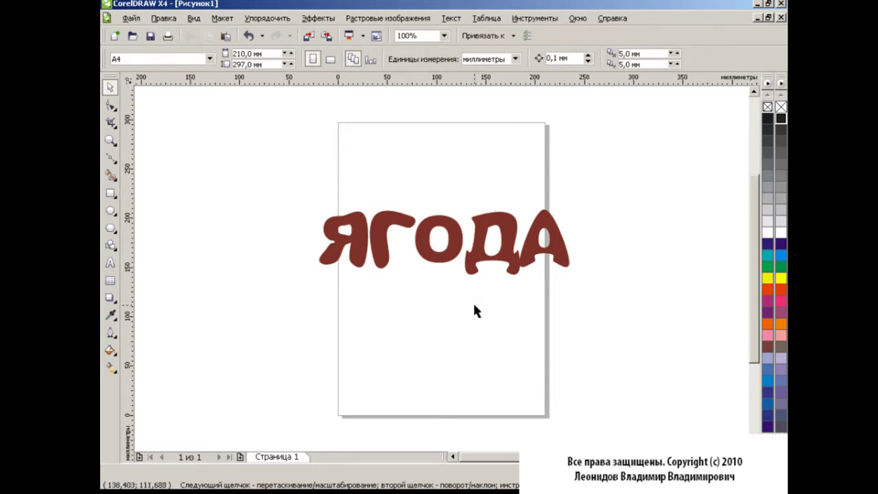
{"action": "left_click", "coordinate": [110, 298]}
{"action": "left_click", "coordinate": [147, 318]}
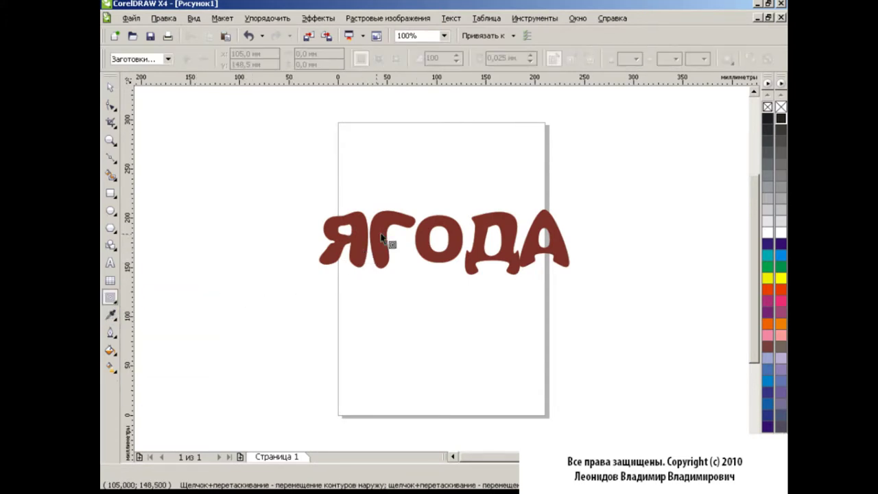
{"action": "left_click", "coordinate": [385, 219]}
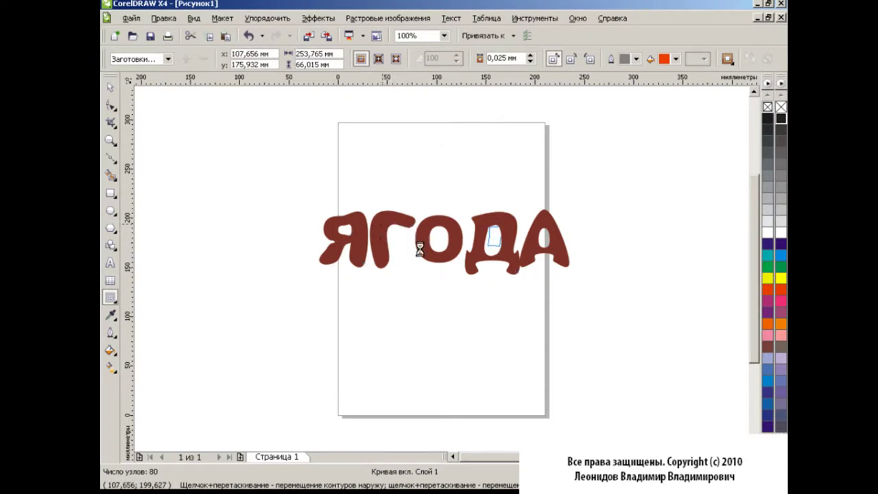
{"action": "left_click_drag", "start_coordinate": [386, 221], "coordinate": [420, 251]}
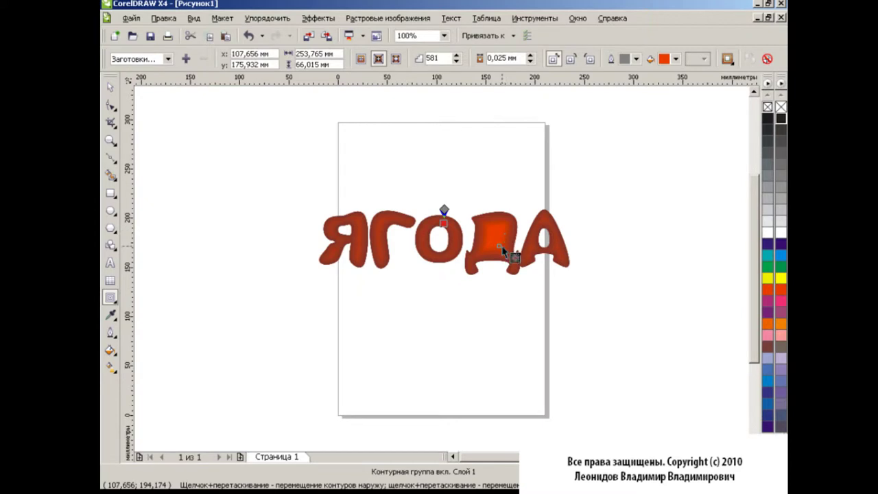
{"action": "left_click", "coordinate": [249, 36]}
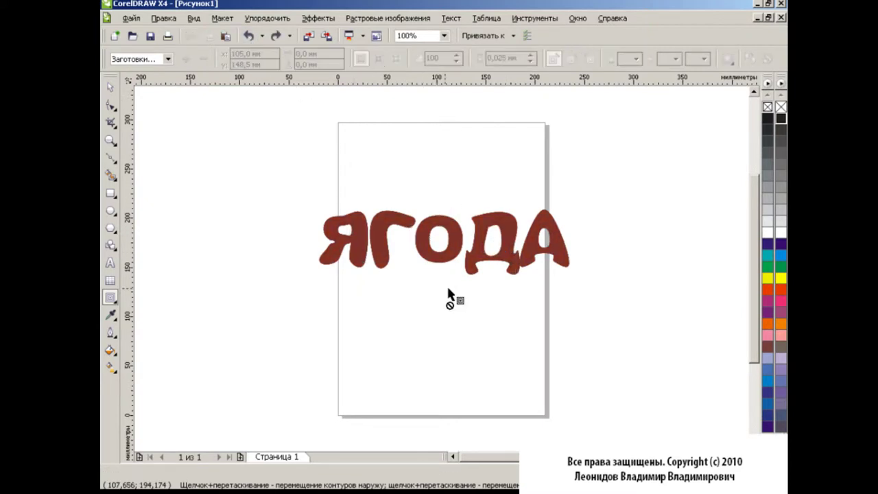
{"action": "left_click", "coordinate": [109, 87]}
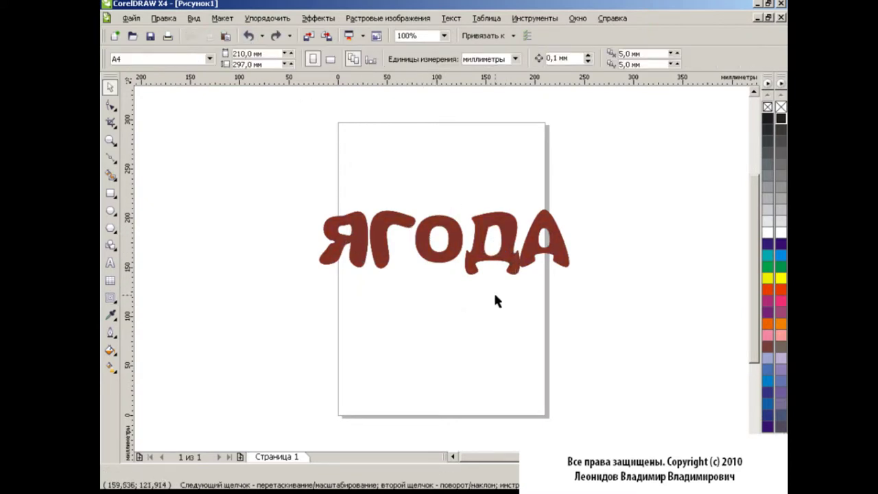
Break the ЯГОДА curve apart into separate letter pieces.
{"action": "left_click", "coordinate": [509, 223]}
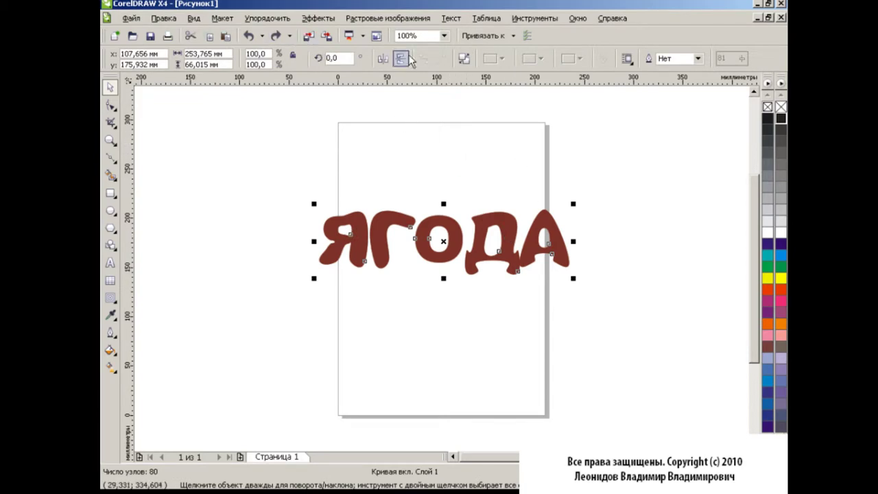
{"action": "left_click", "coordinate": [464, 59]}
{"action": "left_click", "coordinate": [492, 240]}
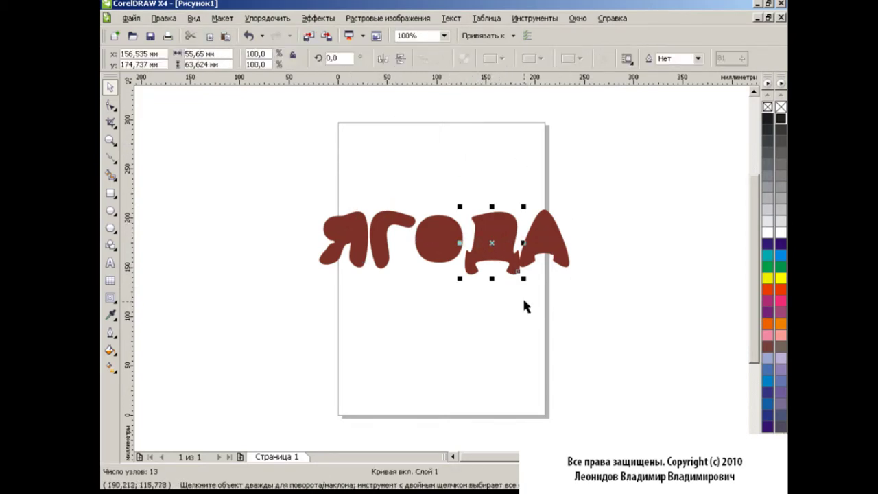
{"action": "left_click", "coordinate": [526, 297]}
{"action": "left_click", "coordinate": [333, 251]}
Weld the pieces of Я and of О into single shapes, then select Д's pieces.
{"action": "left_click_drag", "start_coordinate": [291, 186], "coordinate": [410, 307]}
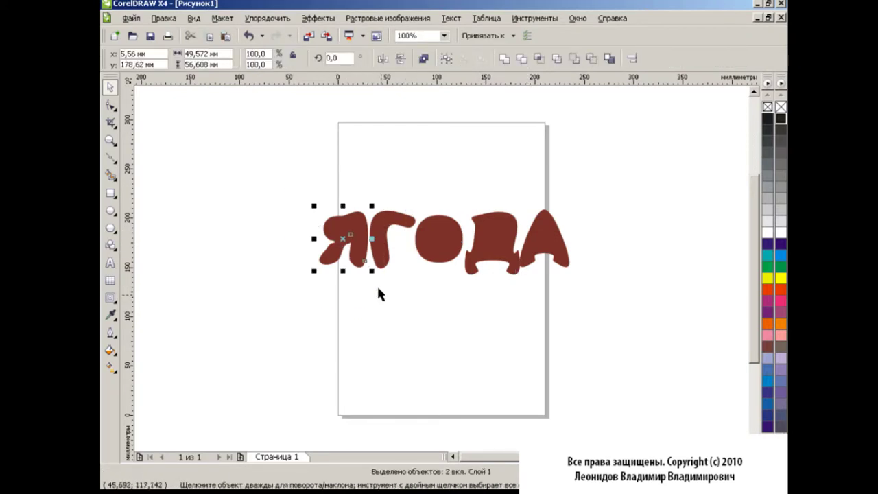
{"action": "left_click", "coordinate": [576, 60]}
{"action": "left_click_drag", "start_coordinate": [403, 189], "coordinate": [481, 302]}
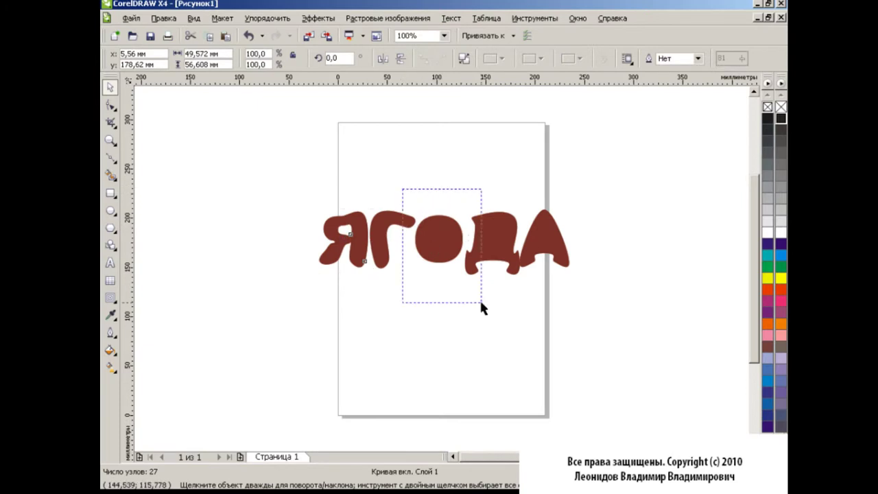
{"action": "left_click", "coordinate": [577, 59]}
{"action": "left_click_drag", "start_coordinate": [443, 191], "coordinate": [541, 309]}
Weld Д, delete its extra nodes, reshape its inner opening, then select all five letters.
{"action": "left_click", "coordinate": [576, 60]}
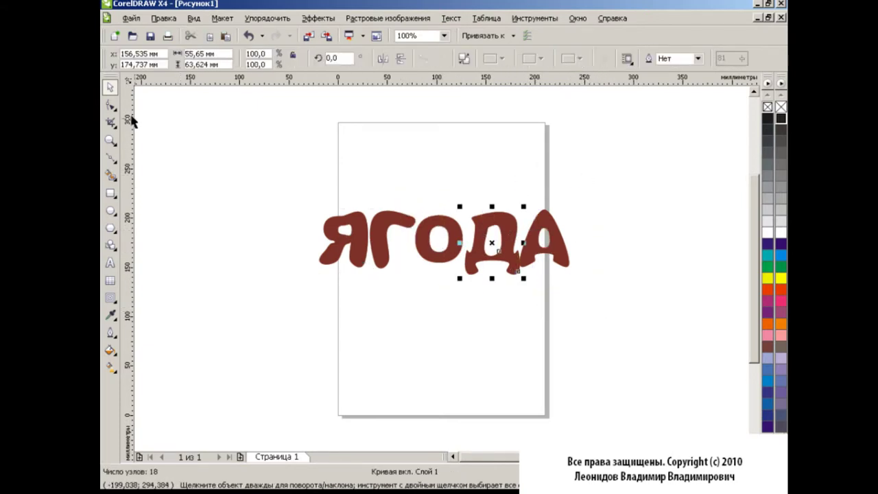
{"action": "left_click", "coordinate": [110, 105]}
{"action": "mouse_move", "coordinate": [486, 248]}
{"action": "left_mouse_down"}
{"action": "mouse_move", "coordinate": [497, 238]}
{"action": "mouse_move", "coordinate": [491, 232]}
{"action": "mouse_move", "coordinate": [502, 253]}
{"action": "mouse_move", "coordinate": [505, 236]}
{"action": "mouse_move", "coordinate": [516, 249]}
{"action": "mouse_move", "coordinate": [495, 257]}
{"action": "mouse_move", "coordinate": [500, 231]}
{"action": "left_mouse_up"}
{"action": "double_click", "coordinate": [496, 238]}
{"action": "double_click", "coordinate": [501, 254]}
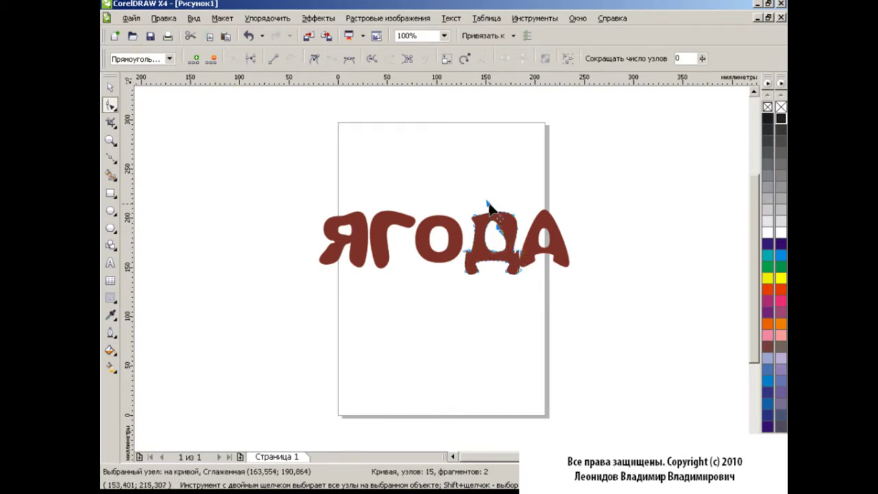
{"action": "mouse_move", "coordinate": [490, 201]}
{"action": "left_mouse_down"}
{"action": "mouse_move", "coordinate": [499, 234]}
{"action": "mouse_move", "coordinate": [490, 258]}
{"action": "mouse_move", "coordinate": [505, 236]}
{"action": "mouse_move", "coordinate": [533, 261]}
{"action": "mouse_move", "coordinate": [518, 259]}
{"action": "left_mouse_up"}
{"action": "left_click", "coordinate": [110, 88]}
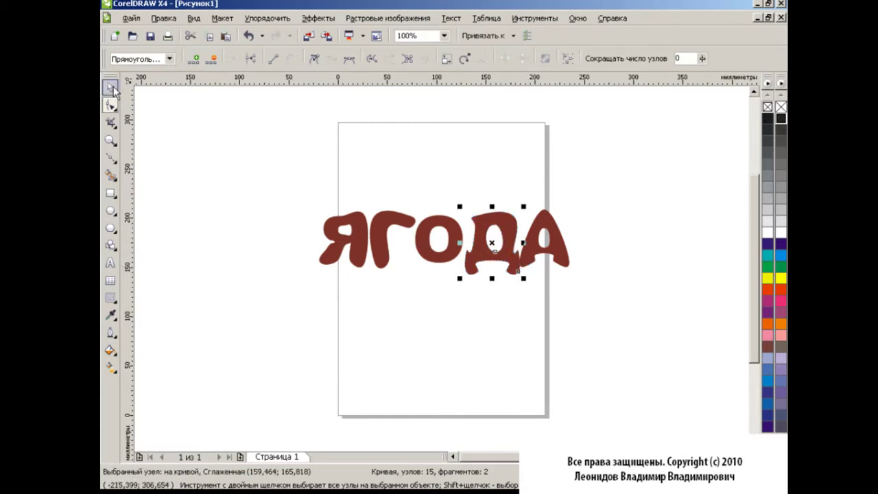
{"action": "left_click_drag", "start_coordinate": [297, 188], "coordinate": [632, 329]}
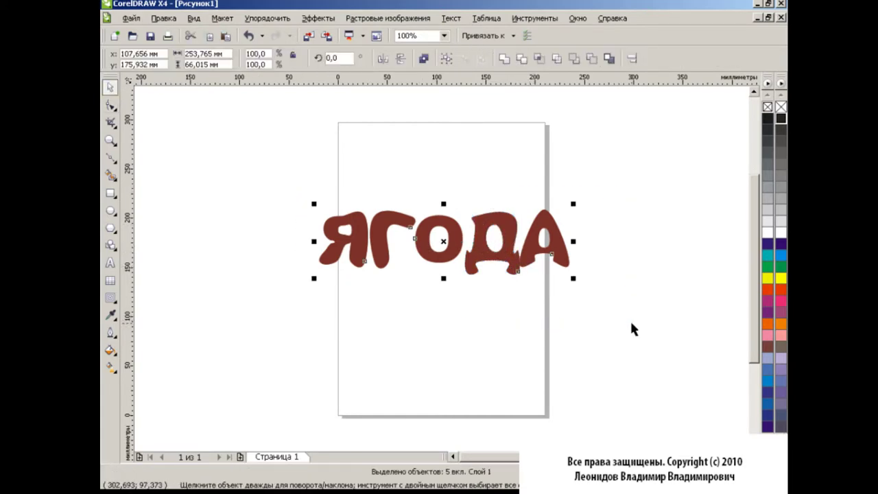
Combine the letters with Ctrl+L and add an inward orange contour with adjusted colour acceleration.
{"action": "left_click", "coordinate": [424, 59]}
{"action": "left_click", "coordinate": [500, 339]}
{"action": "left_click", "coordinate": [110, 297]}
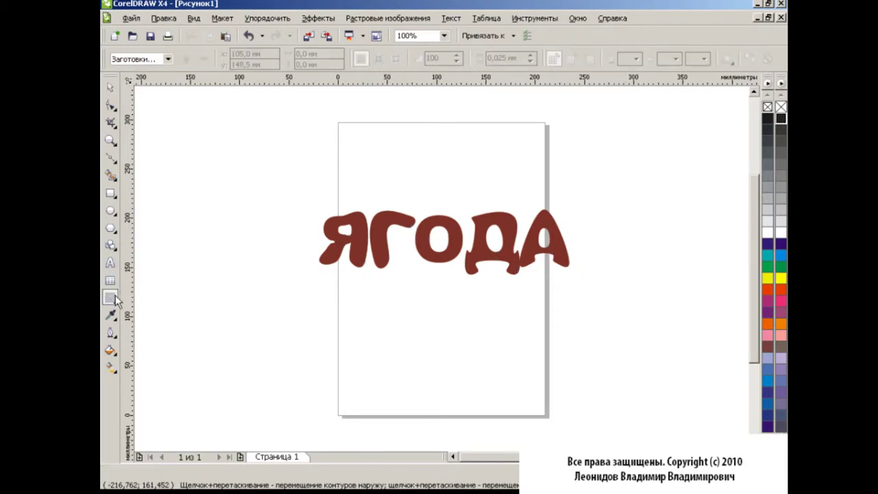
{"action": "left_click", "coordinate": [394, 228]}
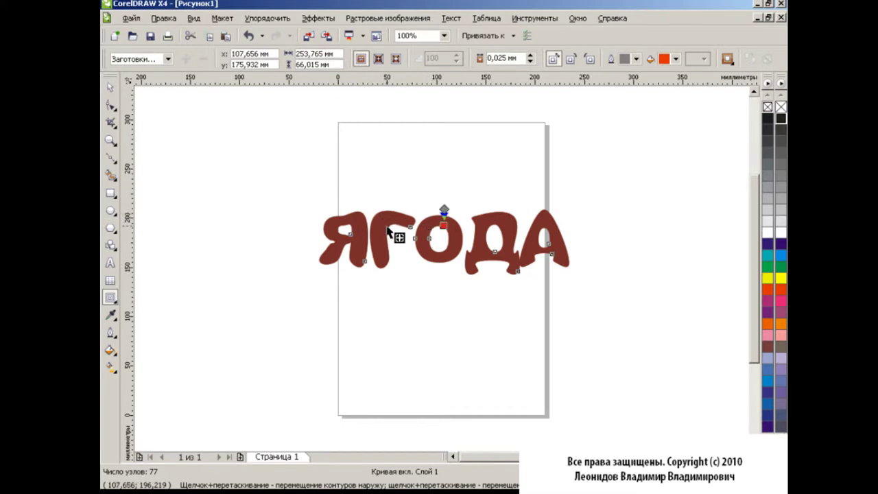
{"action": "left_click_drag", "start_coordinate": [388, 231], "coordinate": [469, 302]}
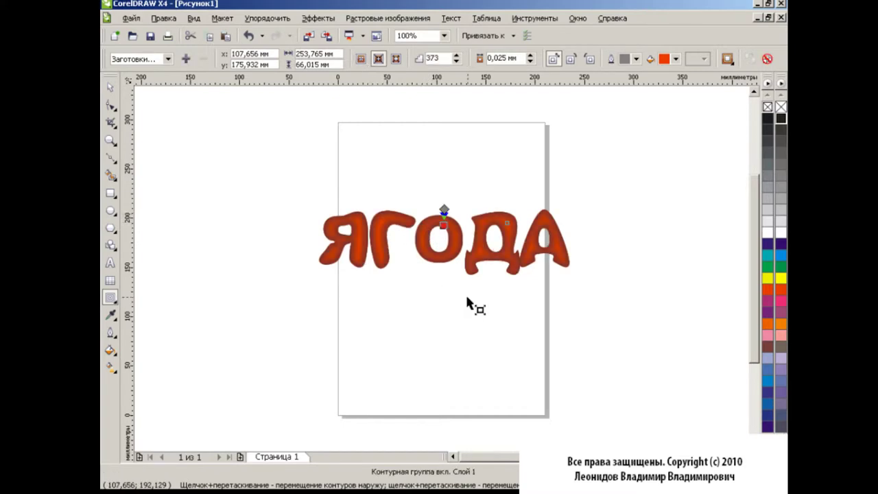
{"action": "left_click", "coordinate": [676, 58]}
{"action": "left_click", "coordinate": [727, 59]}
{"action": "left_click_drag", "start_coordinate": [735, 103], "coordinate": [733, 103]}
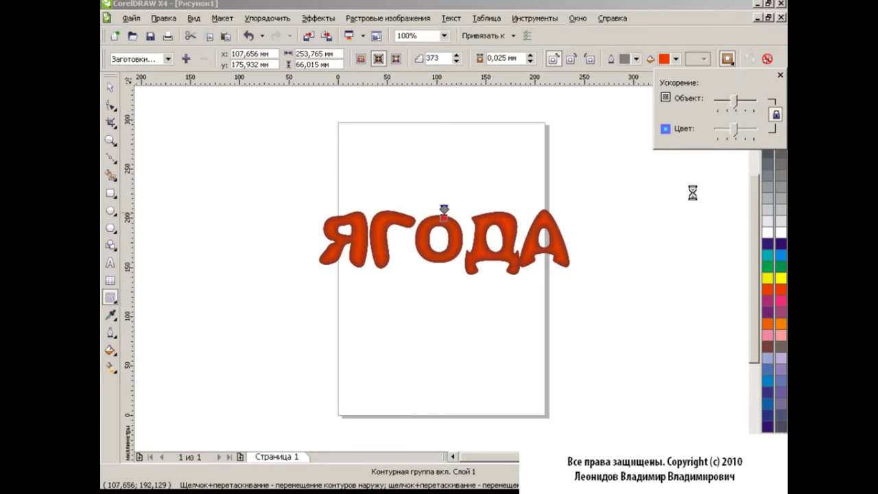
Enlarge the contoured ЯГОДА to about 160% and move it left over the page.
{"action": "left_click", "coordinate": [728, 59]}
{"action": "key", "text": "space"}
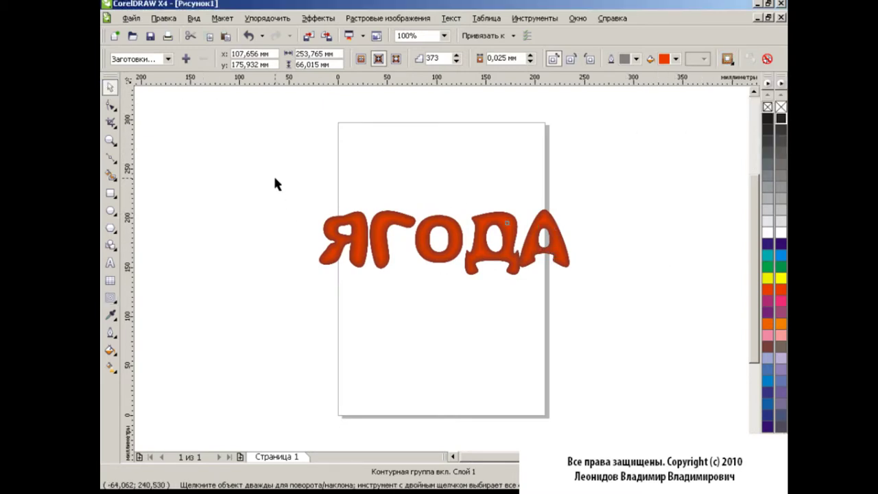
{"action": "left_click_drag", "start_coordinate": [572, 274], "coordinate": [725, 389]}
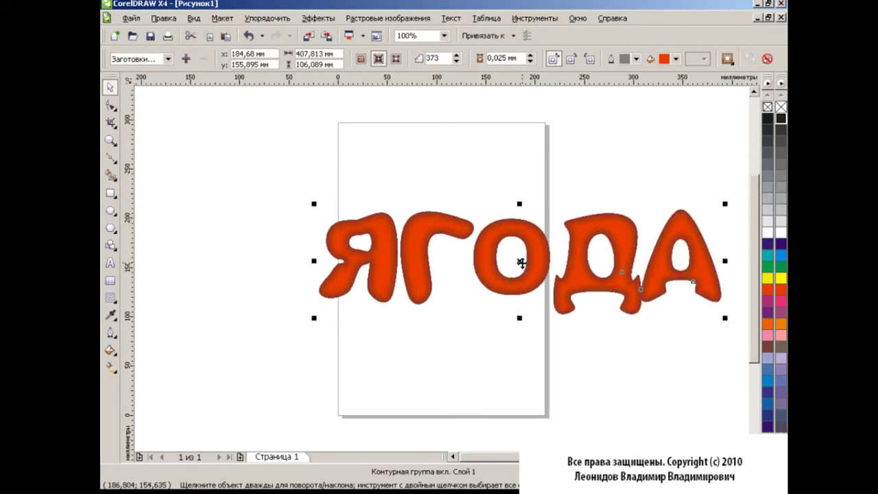
{"action": "left_click_drag", "start_coordinate": [520, 257], "coordinate": [465, 252]}
{"action": "left_click", "coordinate": [520, 352]}
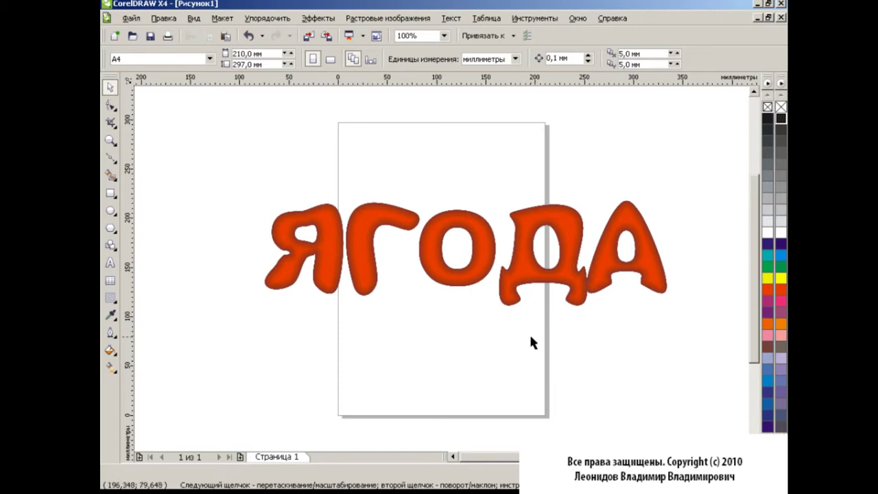
Draw a brown ellipse beside the page with a yellow 40% inner copy.
{"action": "left_click", "coordinate": [110, 211]}
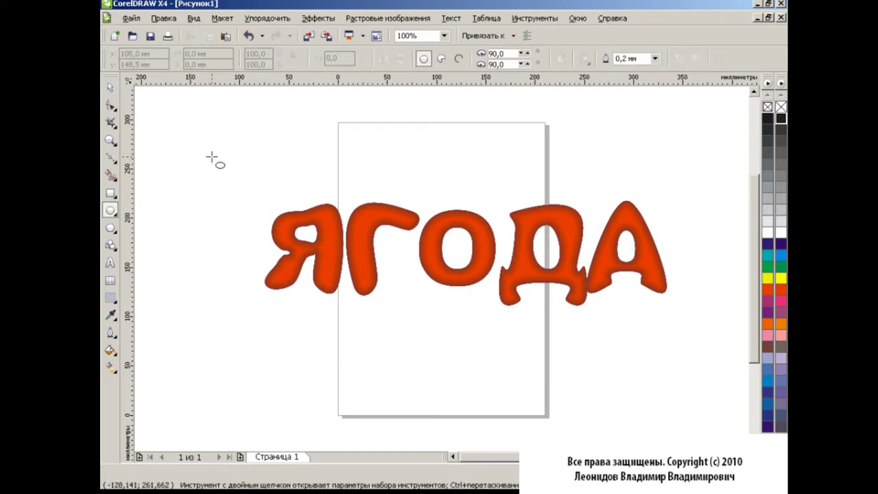
{"action": "left_click_drag", "start_coordinate": [210, 149], "coordinate": [235, 210]}
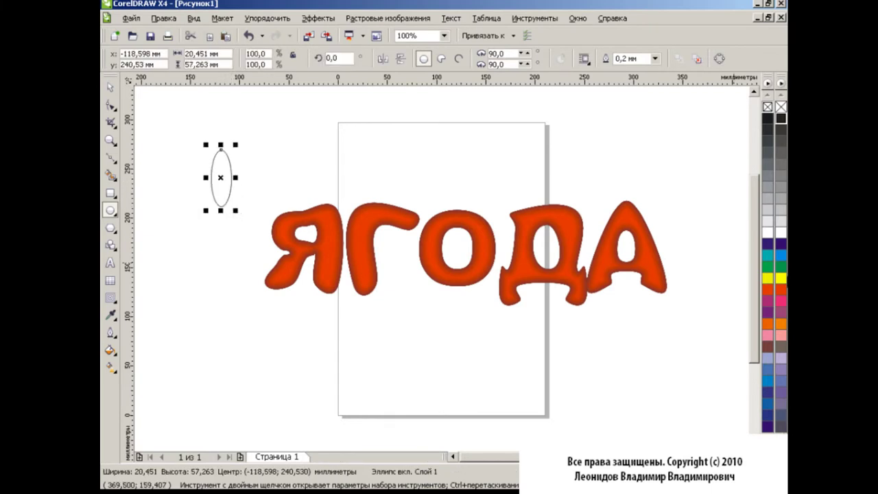
{"action": "left_click", "coordinate": [781, 282]}
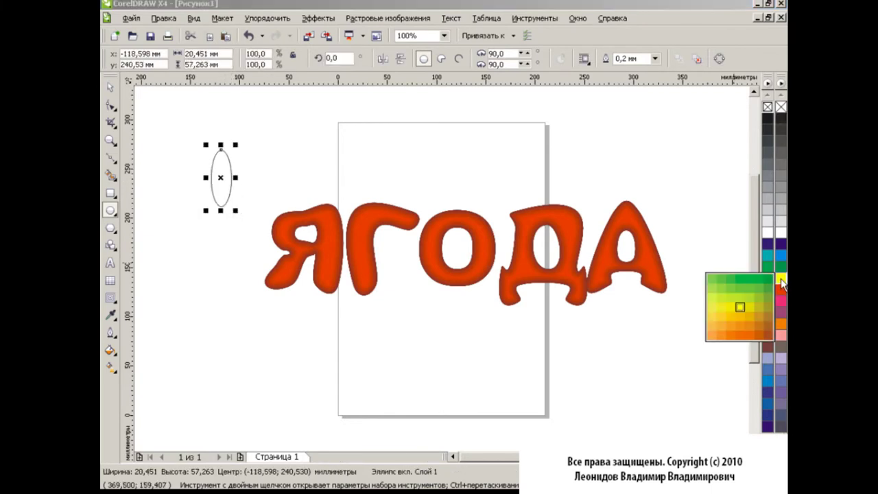
{"action": "left_click", "coordinate": [767, 316]}
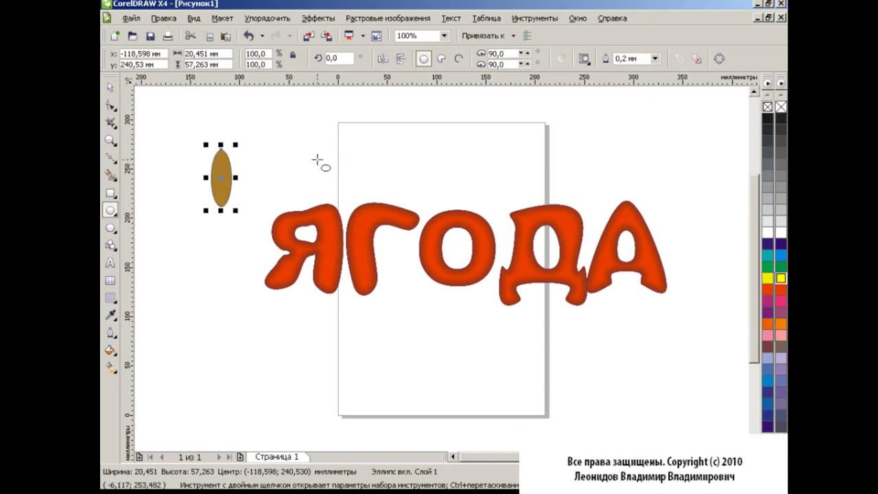
{"action": "left_click_drag", "start_coordinate": [236, 145], "coordinate": [228, 161]}
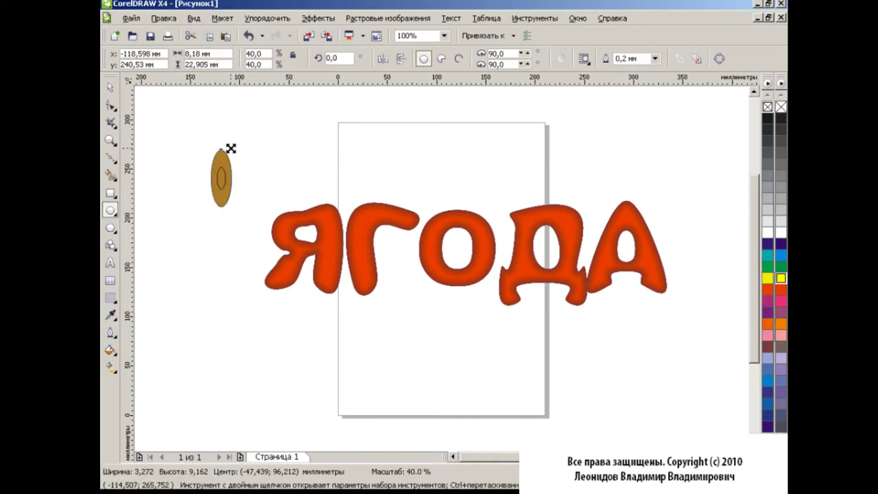
{"action": "left_click", "coordinate": [781, 277]}
Group the two ellipses into one seed and shrink it to 20%.
{"action": "left_click", "coordinate": [110, 87]}
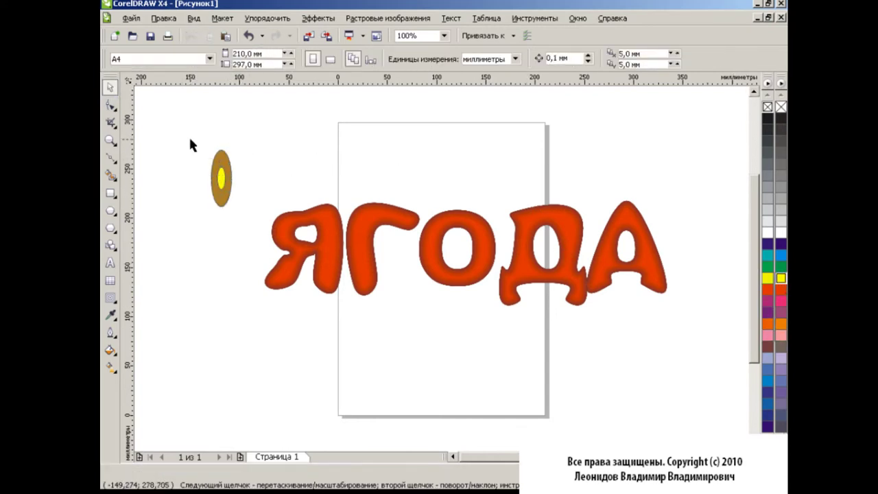
{"action": "mouse_move", "coordinate": [190, 137]}
{"action": "left_mouse_down"}
{"action": "mouse_move", "coordinate": [251, 220]}
{"action": "mouse_move", "coordinate": [233, 206]}
{"action": "mouse_move", "coordinate": [217, 163]}
{"action": "left_mouse_up"}
{"action": "key", "text": "ctrl+g"}
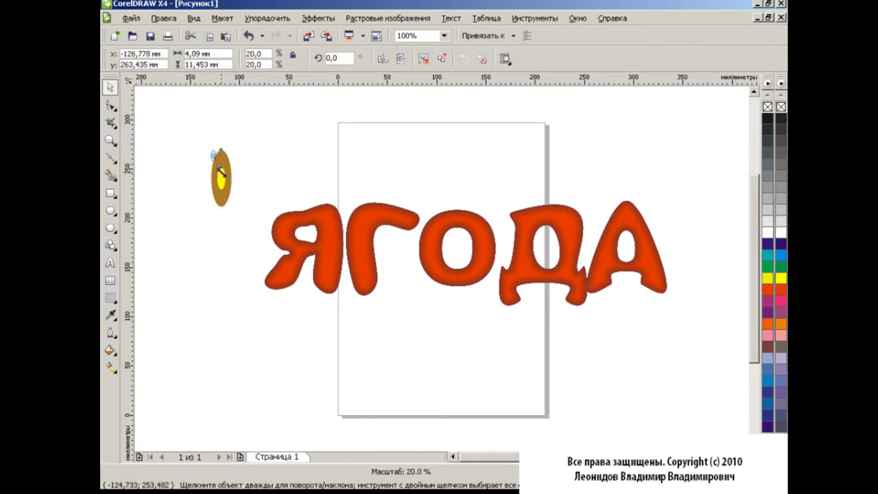
{"action": "left_click", "coordinate": [269, 176]}
{"action": "key", "text": "Tab"}
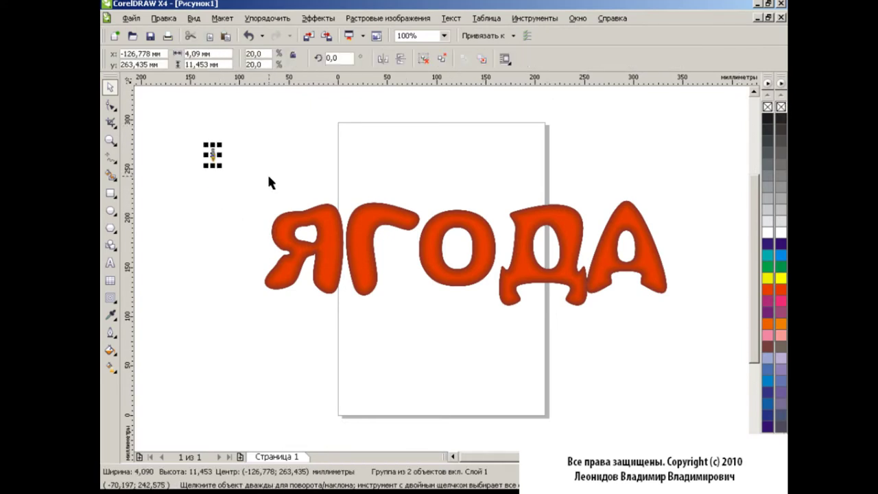
{"action": "left_click_drag", "start_coordinate": [221, 169], "coordinate": [220, 165]}
{"action": "left_click", "coordinate": [267, 164]}
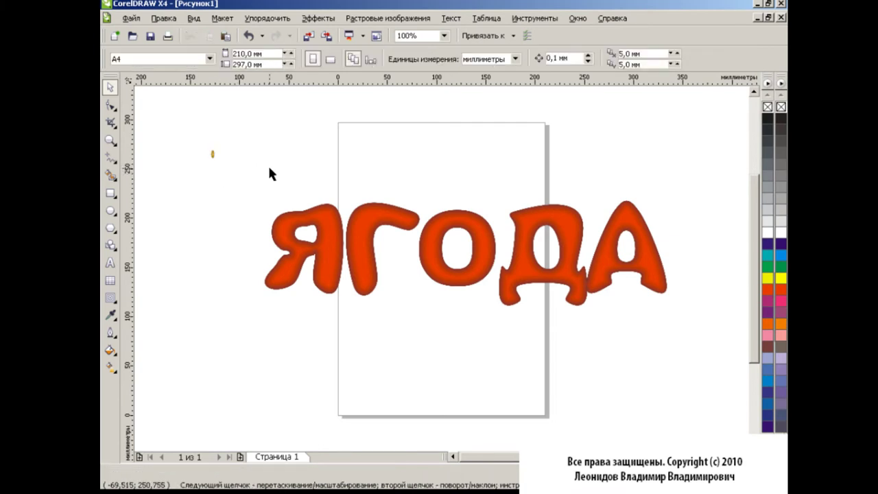
Create a new Sprayer list containing the tiny seed group.
{"action": "left_click", "coordinate": [108, 161]}
{"action": "left_click", "coordinate": [176, 196]}
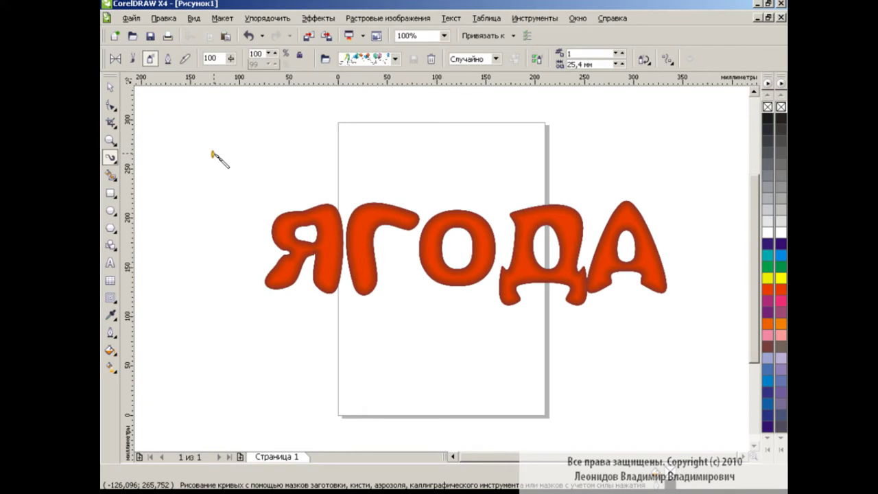
{"action": "left_click", "coordinate": [389, 60]}
{"action": "left_click", "coordinate": [390, 76]}
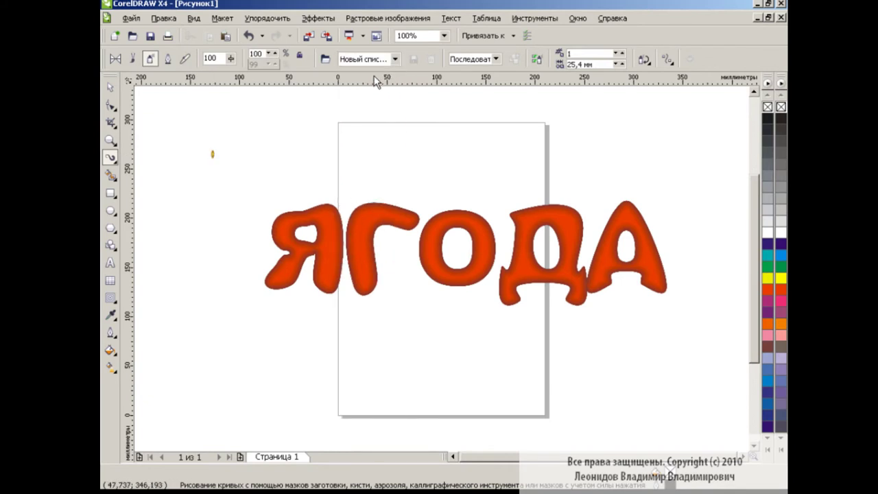
{"action": "left_click", "coordinate": [212, 152]}
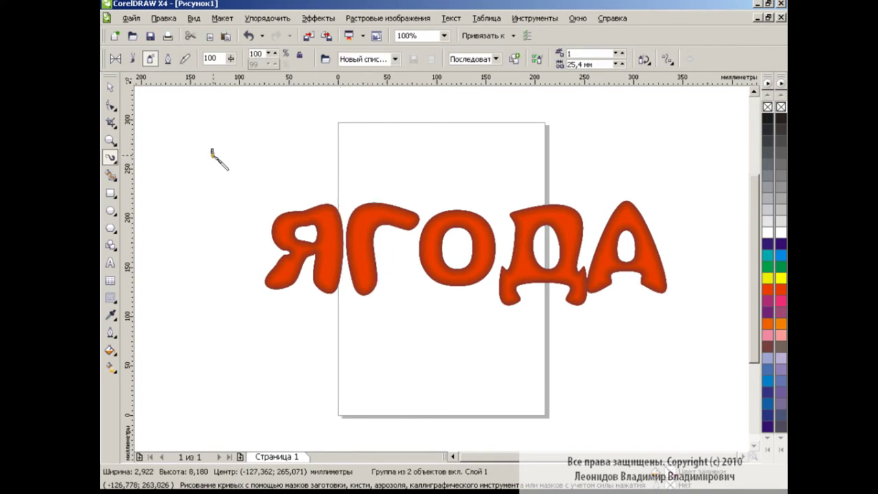
{"action": "left_click", "coordinate": [515, 59]}
Spray seed strokes along the letters, discarding an initial test stroke.
{"action": "mouse_move", "coordinate": [359, 166]}
{"action": "left_mouse_down"}
{"action": "mouse_move", "coordinate": [493, 170]}
{"action": "mouse_move", "coordinate": [620, 134]}
{"action": "left_mouse_up"}
{"action": "key", "text": "Delete"}
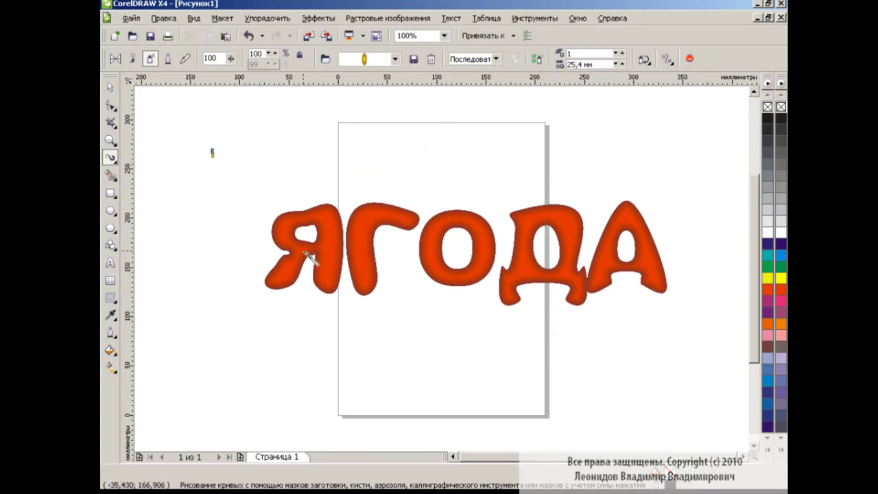
{"action": "mouse_move", "coordinate": [308, 251]}
{"action": "left_mouse_down"}
{"action": "mouse_move", "coordinate": [328, 251]}
{"action": "mouse_move", "coordinate": [288, 284]}
{"action": "mouse_move", "coordinate": [334, 290]}
{"action": "mouse_move", "coordinate": [415, 218]}
{"action": "left_mouse_up"}
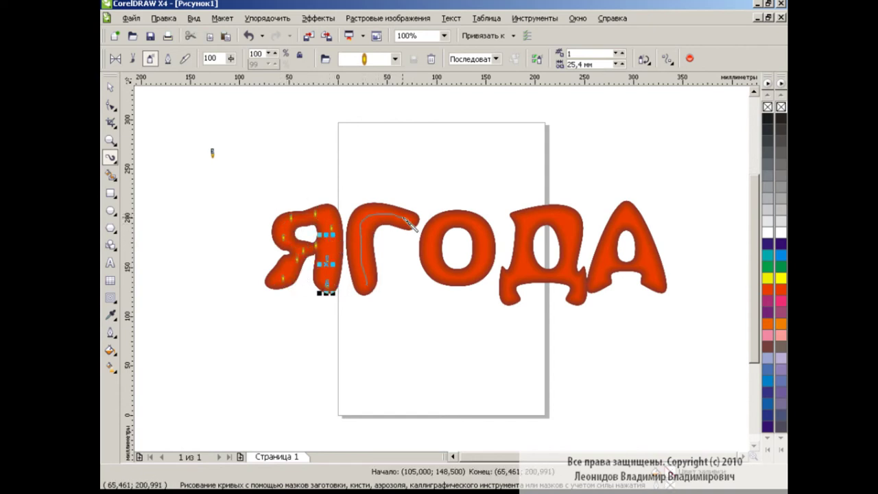
{"action": "mouse_move", "coordinate": [479, 269]}
{"action": "left_mouse_down"}
{"action": "mouse_move", "coordinate": [457, 279]}
{"action": "mouse_move", "coordinate": [433, 234]}
{"action": "mouse_move", "coordinate": [472, 284]}
{"action": "mouse_move", "coordinate": [490, 290]}
{"action": "mouse_move", "coordinate": [528, 278]}
{"action": "mouse_move", "coordinate": [575, 231]}
{"action": "mouse_move", "coordinate": [549, 282]}
{"action": "mouse_move", "coordinate": [582, 289]}
{"action": "mouse_move", "coordinate": [583, 300]}
{"action": "mouse_move", "coordinate": [618, 251]}
{"action": "mouse_move", "coordinate": [648, 242]}
{"action": "mouse_move", "coordinate": [660, 291]}
{"action": "mouse_move", "coordinate": [618, 282]}
{"action": "mouse_move", "coordinate": [591, 288]}
{"action": "left_mouse_up"}
{"action": "key", "text": "space"}
Select the original seed group beside the page and delete it.
{"action": "left_click", "coordinate": [375, 344]}
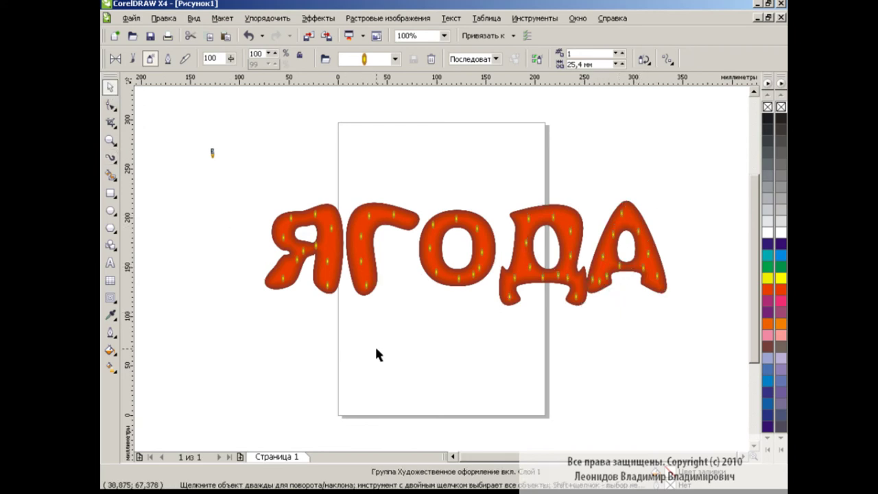
{"action": "left_click_drag", "start_coordinate": [189, 130], "coordinate": [258, 167]}
{"action": "key", "text": "Delete"}
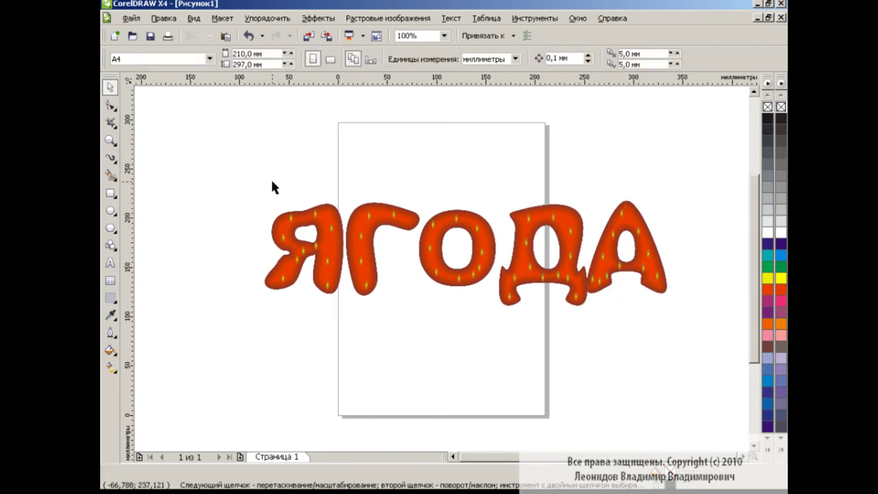